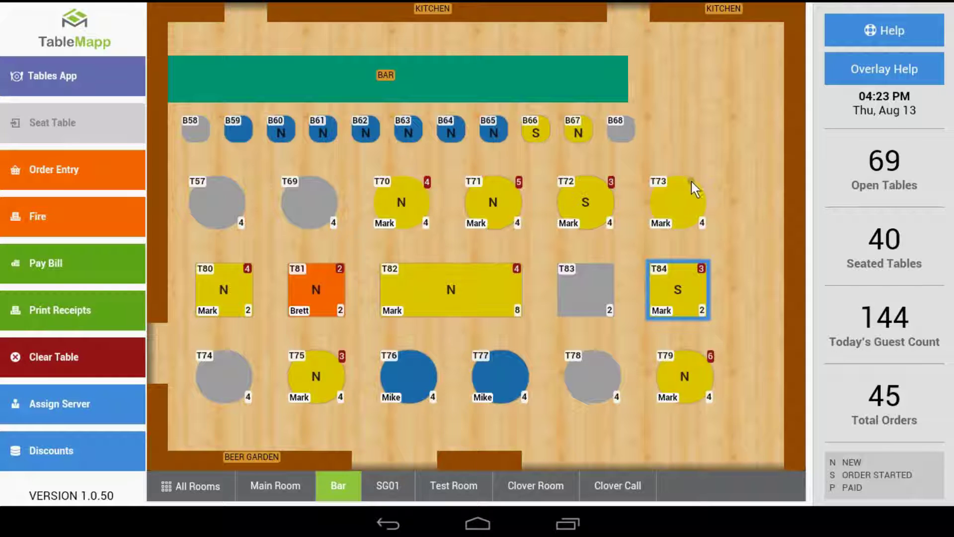
Select the empty table T83 on the floor plan and open its Seat Table form.
{"action": "left_click", "coordinate": [694, 204]}
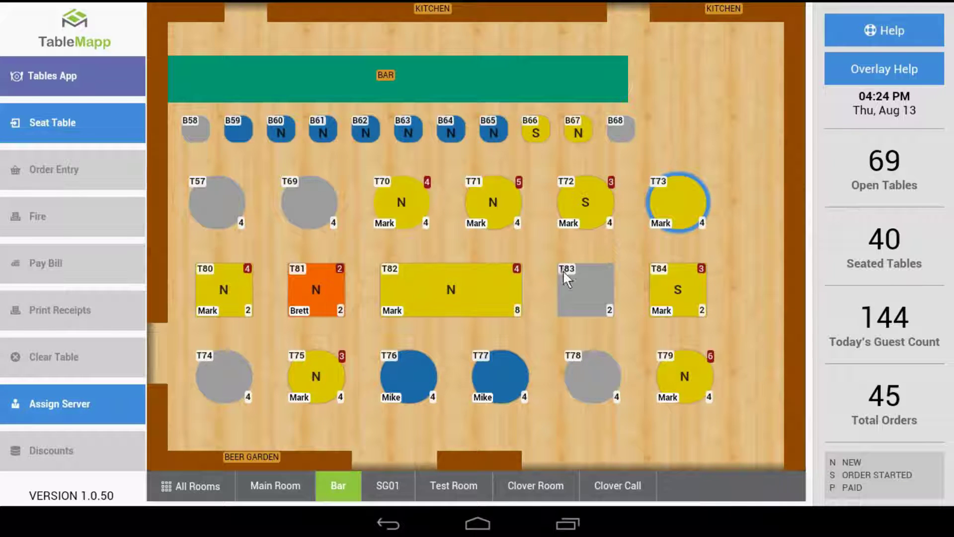
{"action": "left_click", "coordinate": [602, 285]}
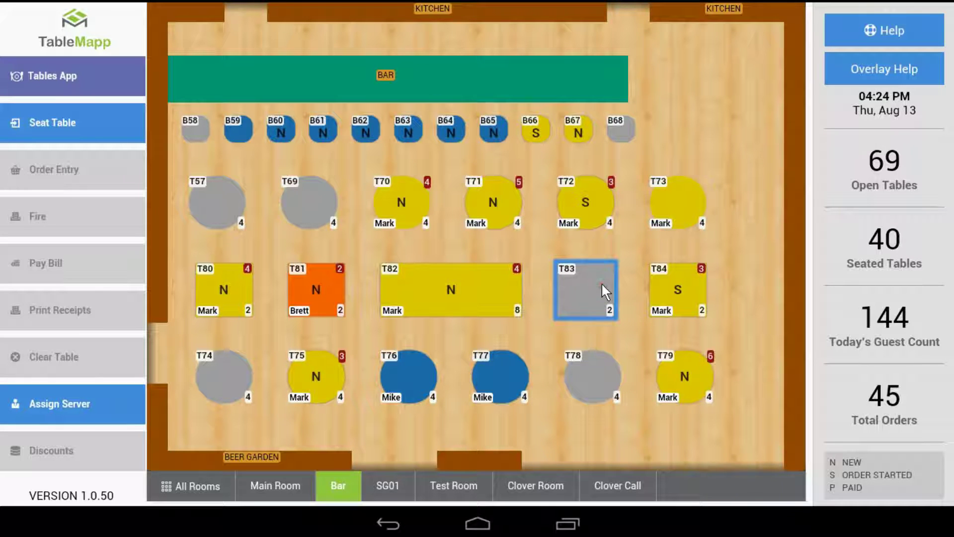
{"action": "left_click", "coordinate": [62, 120]}
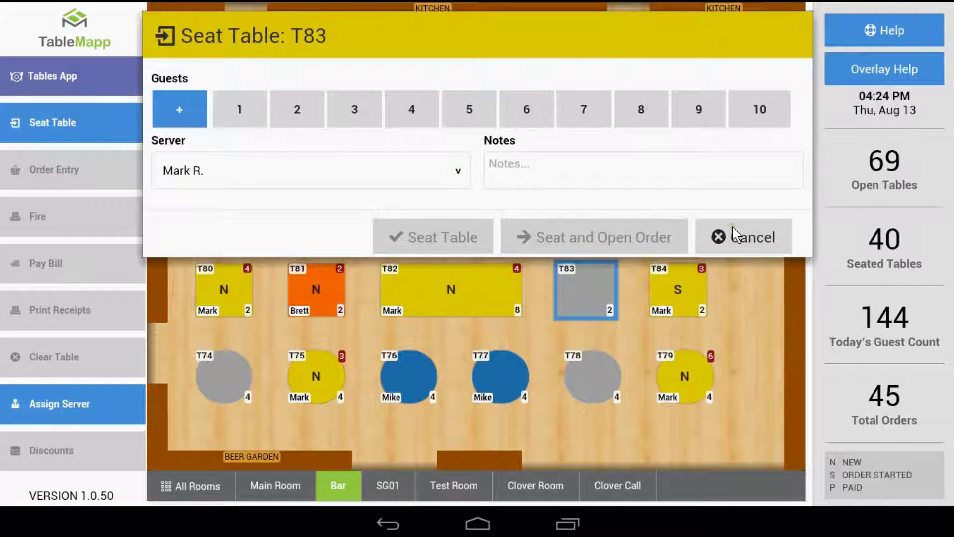
{"action": "left_click", "coordinate": [732, 234]}
{"action": "left_click", "coordinate": [590, 285]}
Enter 3 guests, assign a server, and add the note 'Need Rush Order'.
{"action": "left_click", "coordinate": [373, 117]}
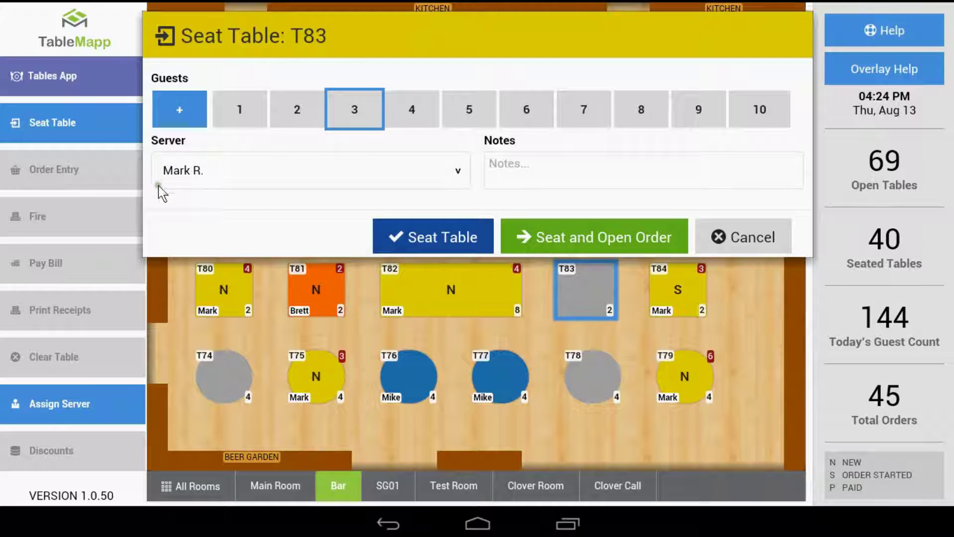
{"action": "left_click", "coordinate": [222, 193]}
{"action": "left_click", "coordinate": [231, 177]}
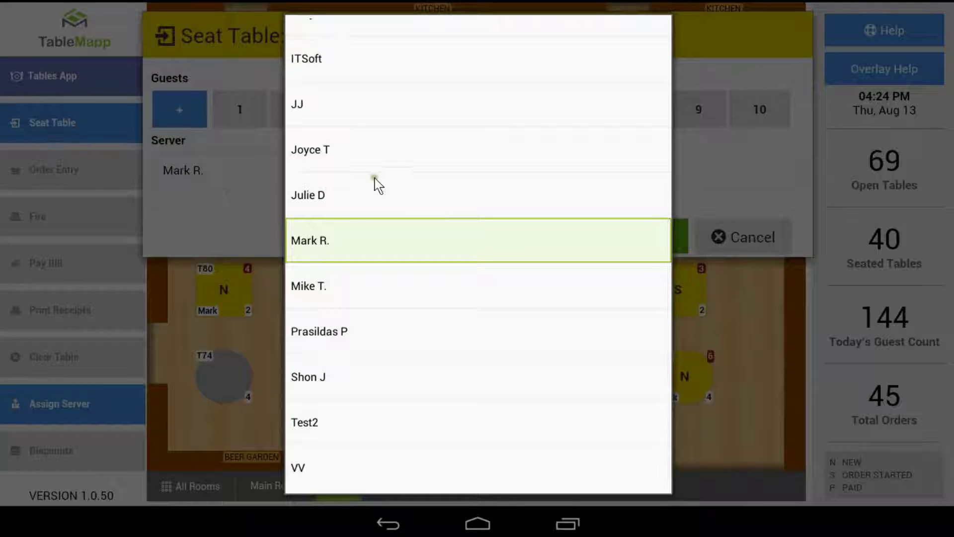
{"action": "scroll", "coordinate": [433, 189], "scroll_direction": "up", "scroll_amount": 5}
{"action": "scroll", "coordinate": [434, 189], "scroll_direction": "down", "scroll_amount": 5}
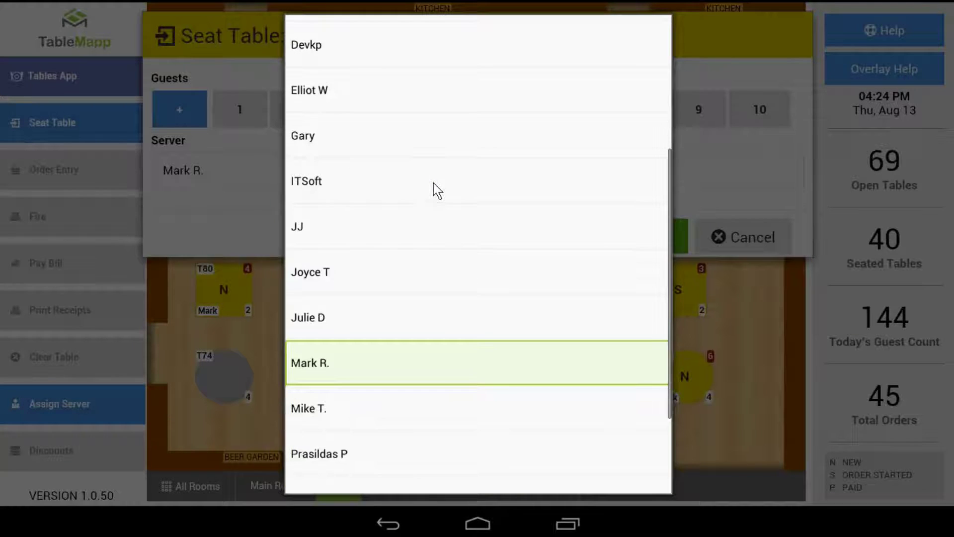
{"action": "left_click", "coordinate": [356, 271]}
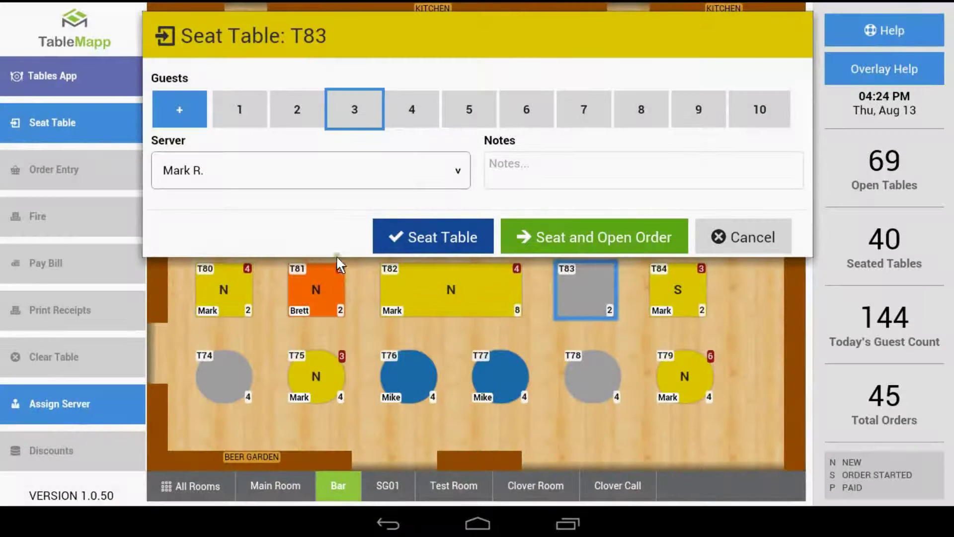
{"action": "left_click", "coordinate": [547, 162]}
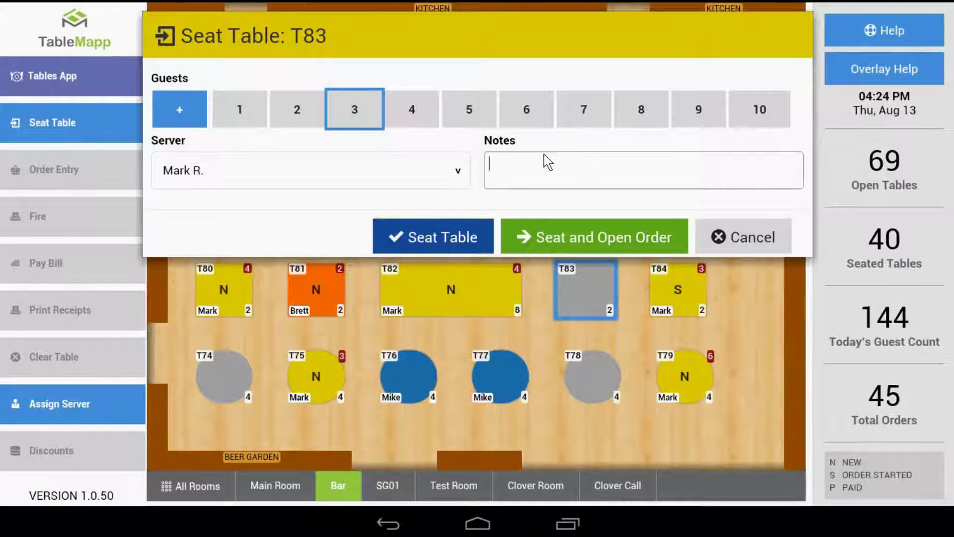
{"action": "type", "text": "Need Rush Order"}
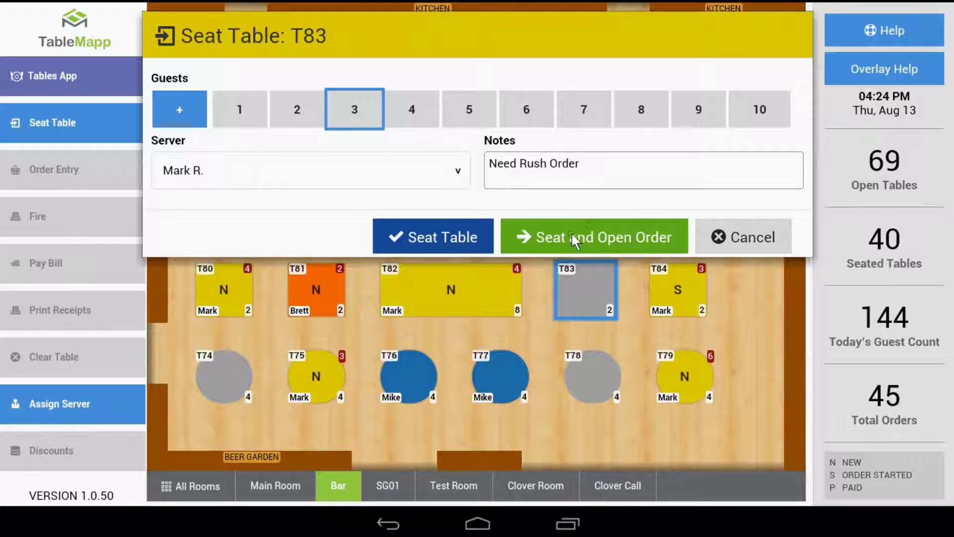
Seat T83 and order a Long Island and Large Azteca Meat Nachos for guest 1.
{"action": "left_click", "coordinate": [605, 244]}
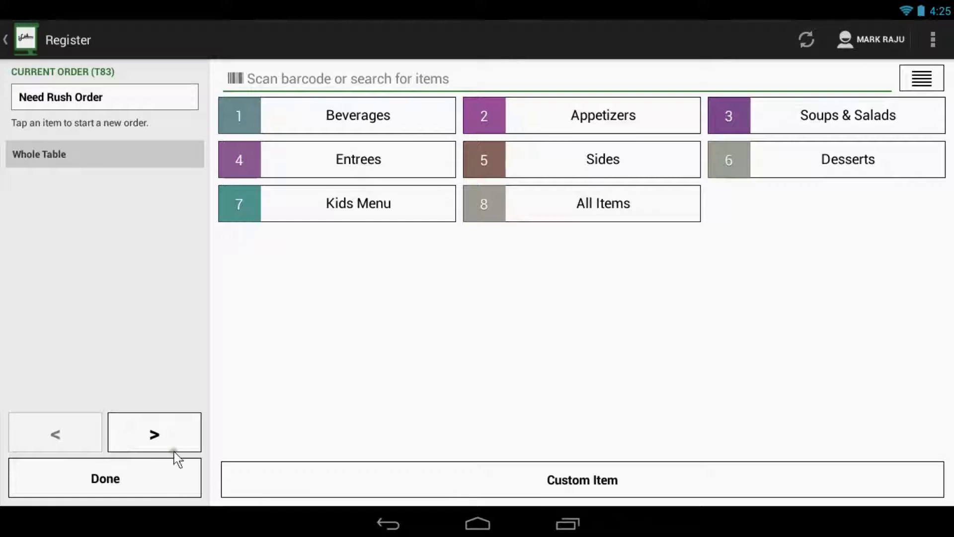
{"action": "left_click", "coordinate": [126, 422]}
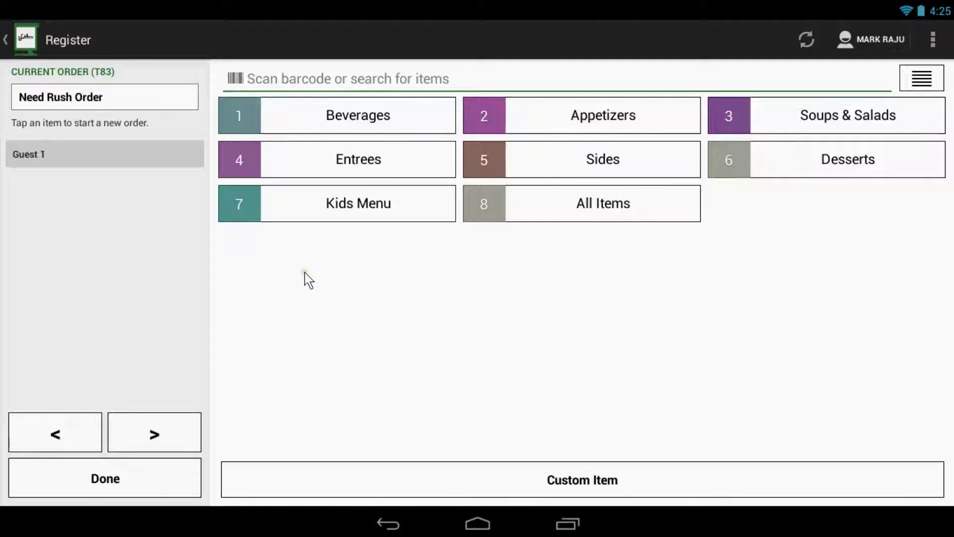
{"action": "left_click", "coordinate": [378, 109]}
{"action": "left_click", "coordinate": [427, 137]}
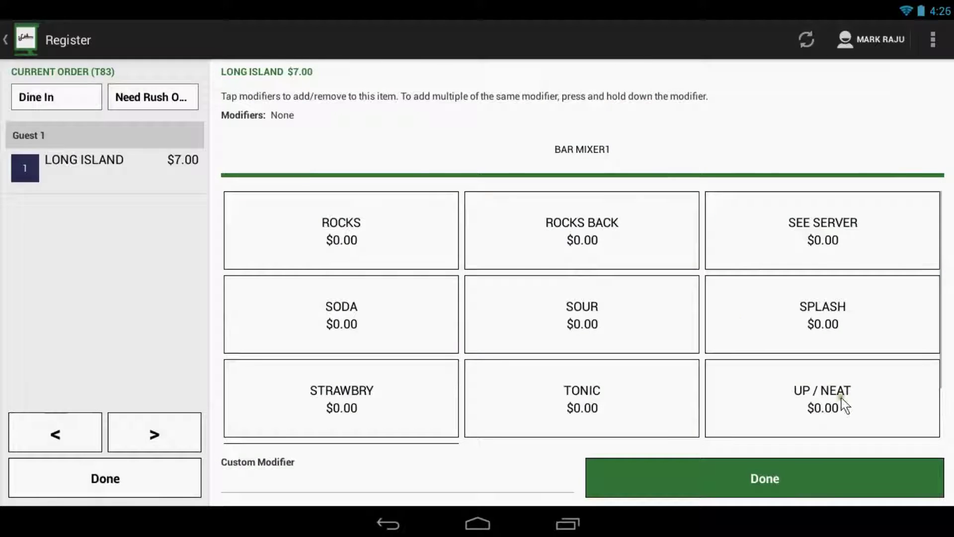
{"action": "left_click", "coordinate": [769, 500]}
{"action": "left_click", "coordinate": [630, 127]}
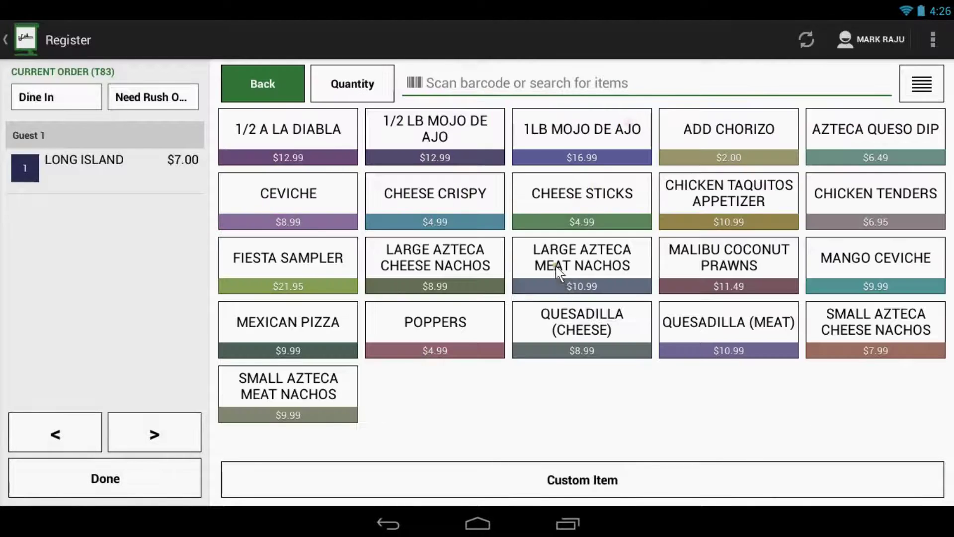
{"action": "left_click", "coordinate": [559, 272]}
{"action": "left_click", "coordinate": [166, 418]}
Add a 5 Corona Bucket for guest 2 and finish the order.
{"action": "left_click", "coordinate": [377, 115]}
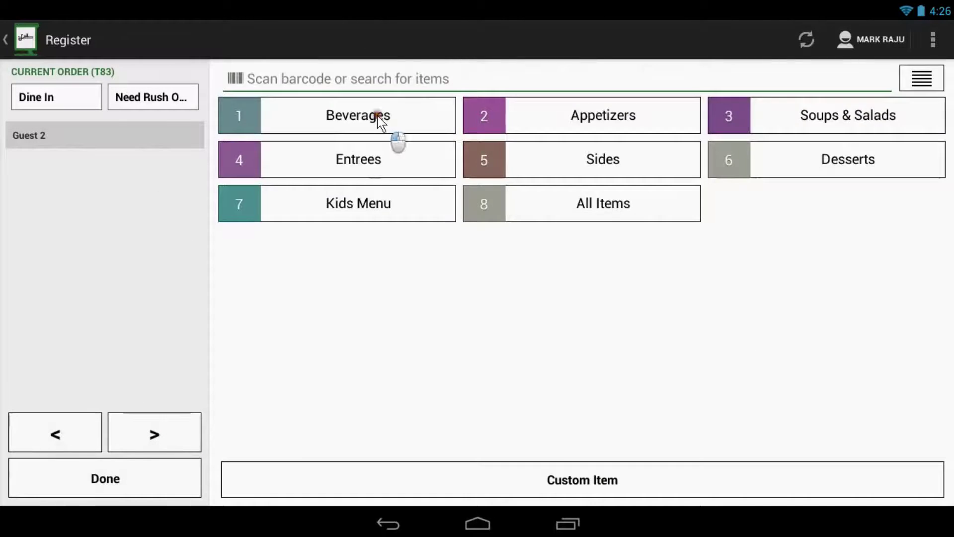
{"action": "left_click", "coordinate": [840, 133]}
{"action": "left_click", "coordinate": [760, 472]}
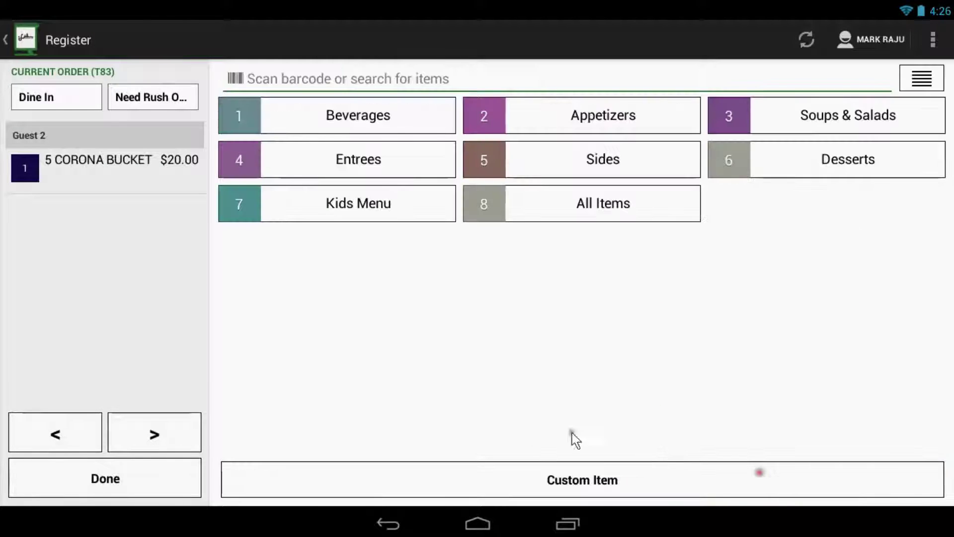
{"action": "left_click", "coordinate": [85, 490]}
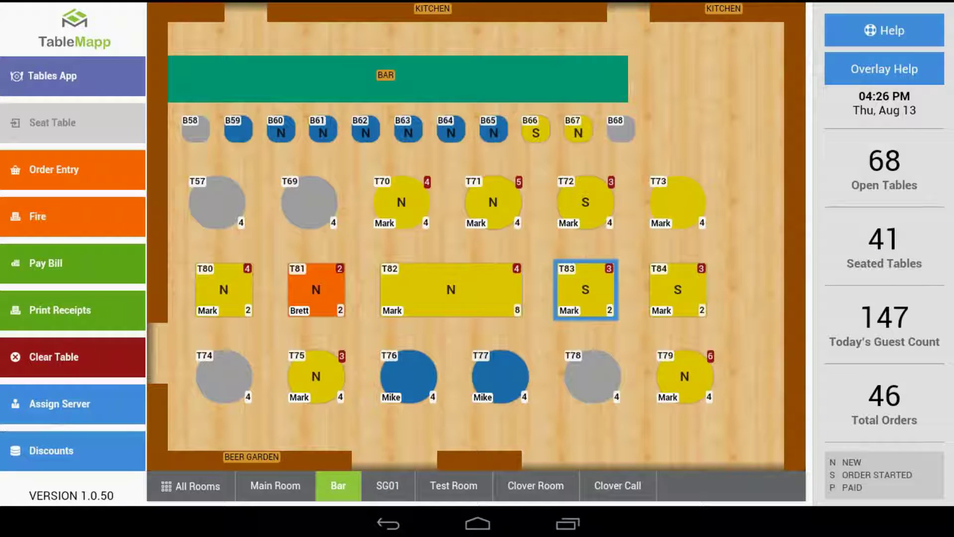
Fire T83's items, then add a 5 Corona Bucket to the whole-table order.
{"action": "left_click", "coordinate": [66, 220]}
{"action": "left_click", "coordinate": [580, 282]}
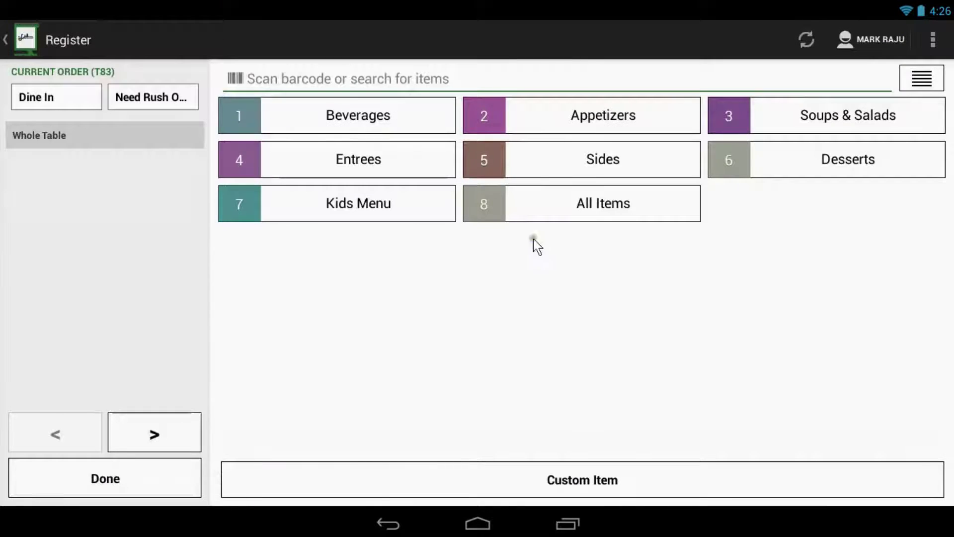
{"action": "left_click", "coordinate": [398, 129]}
{"action": "left_click", "coordinate": [856, 134]}
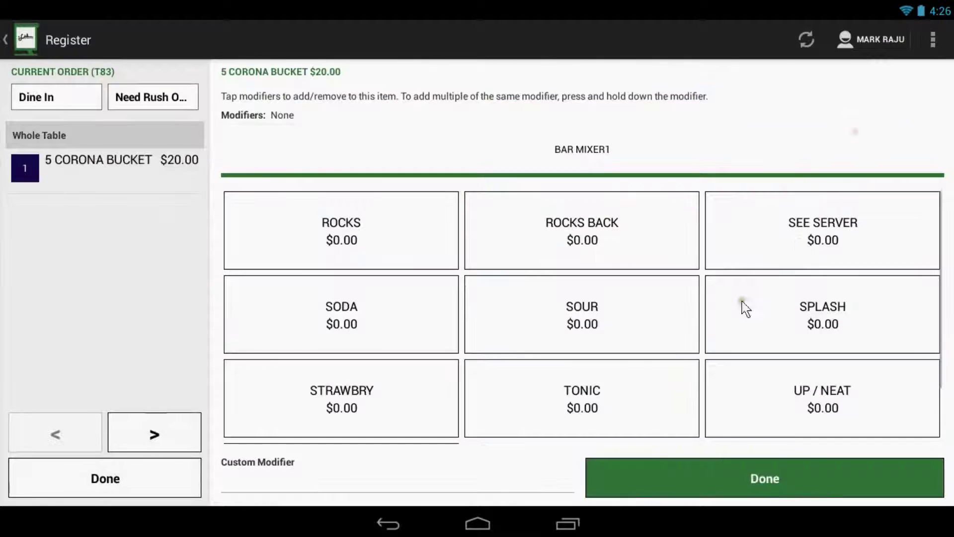
{"action": "left_click", "coordinate": [142, 484]}
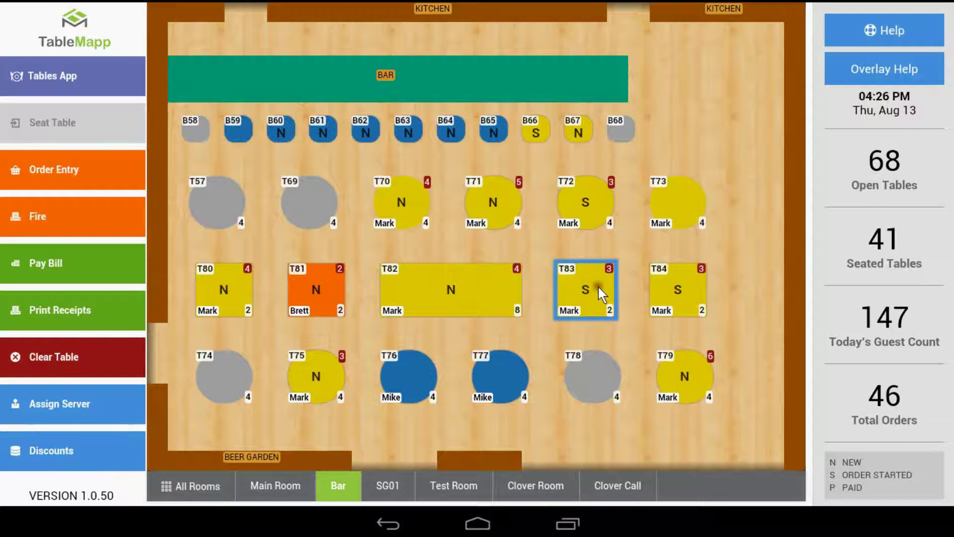
{"action": "left_click", "coordinate": [86, 448]}
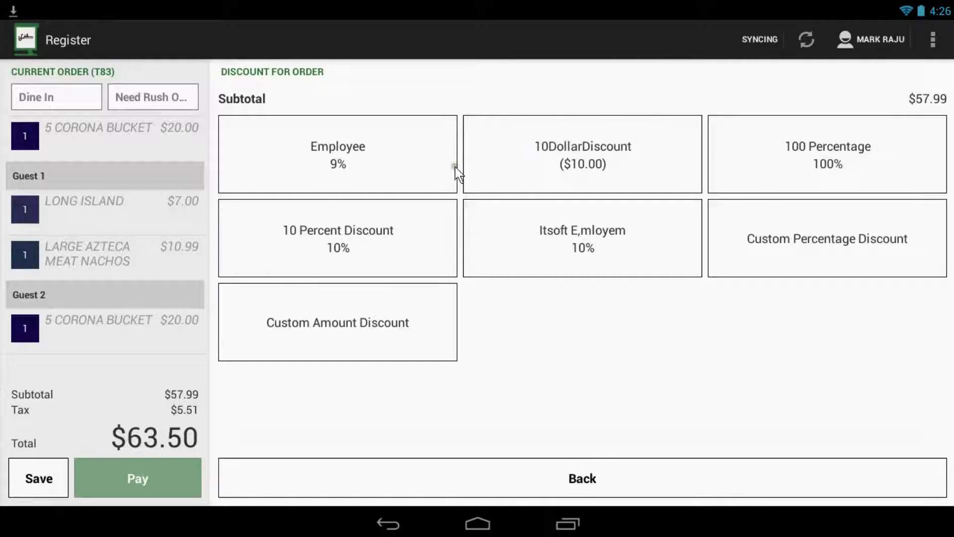
{"action": "left_click", "coordinate": [362, 241]}
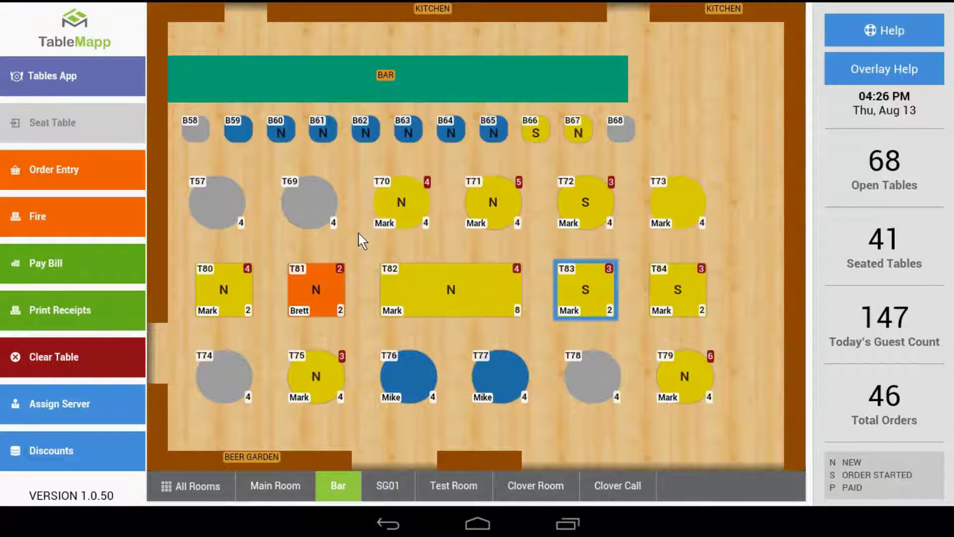
Open T84's order, review guest 1 and guest 2 items, and select the 5 Corona Bucket.
{"action": "left_click", "coordinate": [661, 290]}
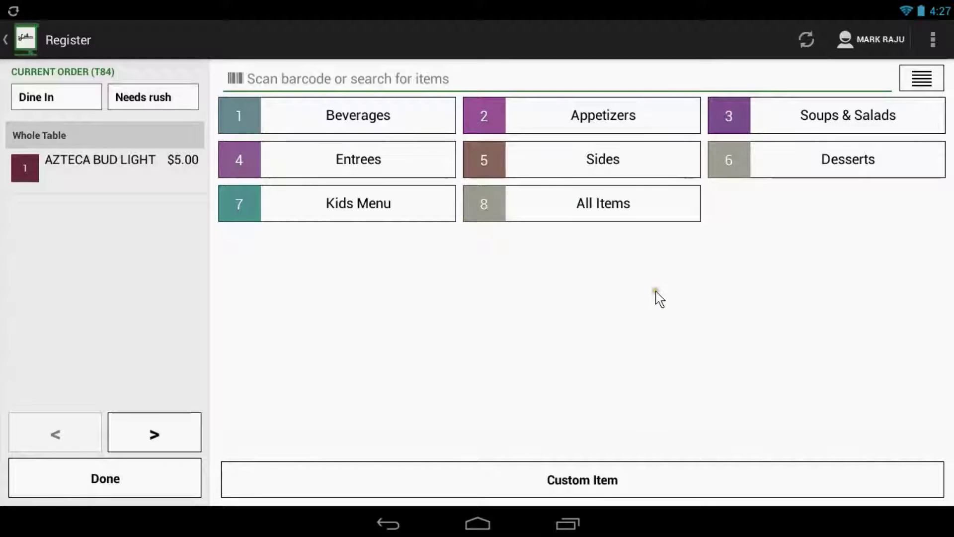
{"action": "left_click", "coordinate": [172, 436]}
{"action": "left_click", "coordinate": [173, 437]}
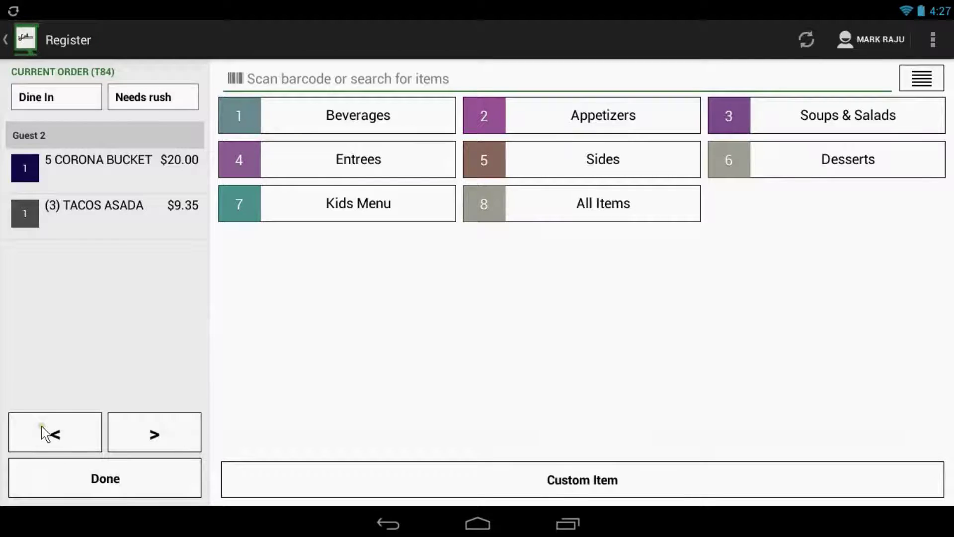
{"action": "left_click", "coordinate": [116, 174]}
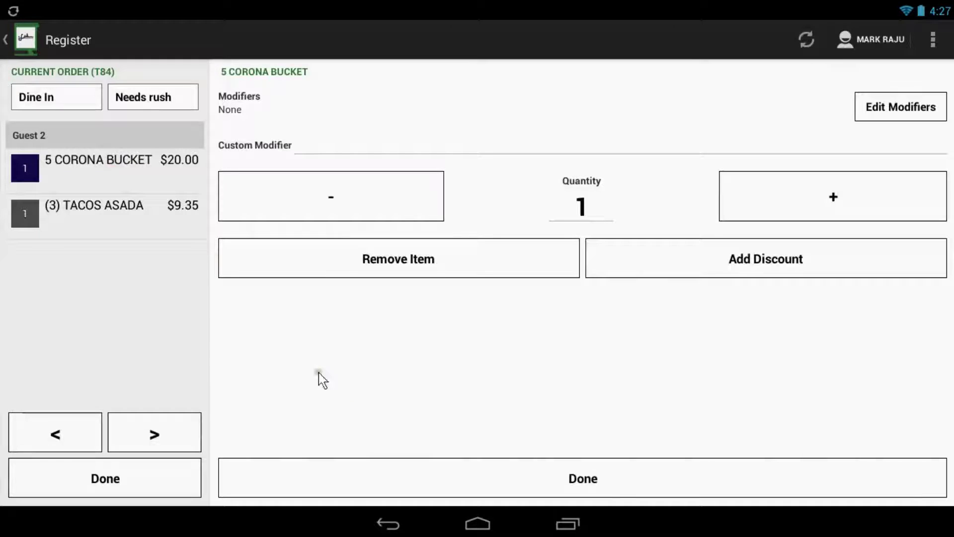
Apply a 10 Percent Discount to the 5 Corona Bucket and close the order.
{"action": "left_click", "coordinate": [361, 386]}
{"action": "left_click", "coordinate": [827, 264]}
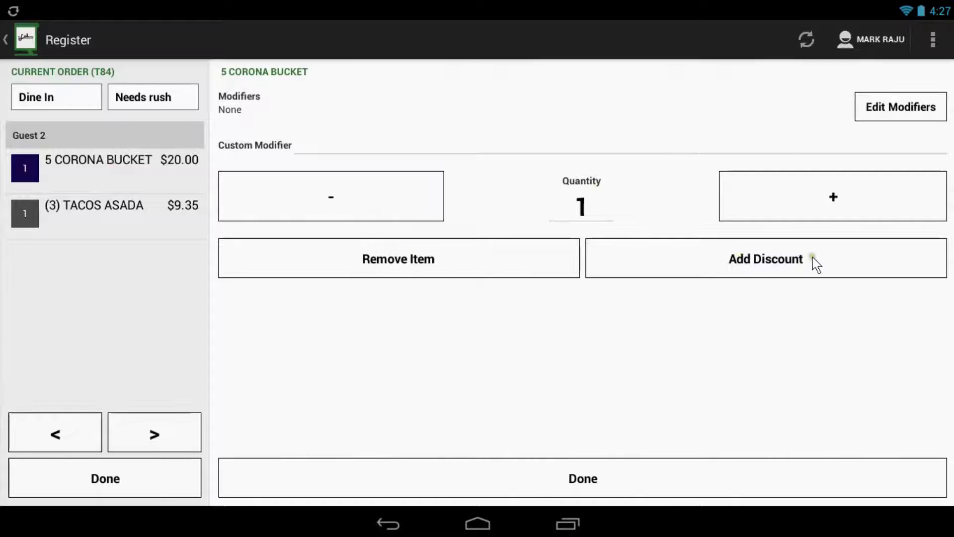
{"action": "left_click", "coordinate": [817, 264]}
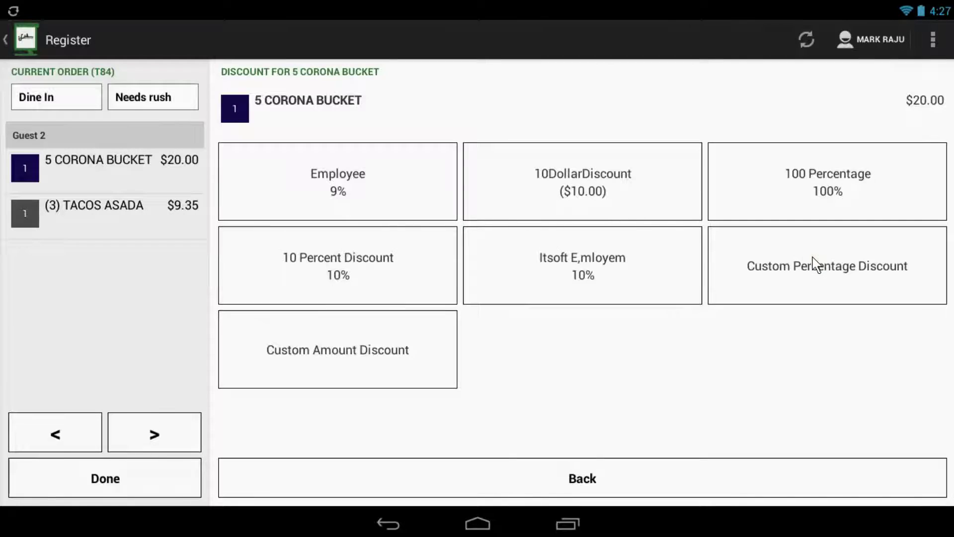
{"action": "left_click", "coordinate": [378, 273]}
{"action": "left_click", "coordinate": [379, 273]}
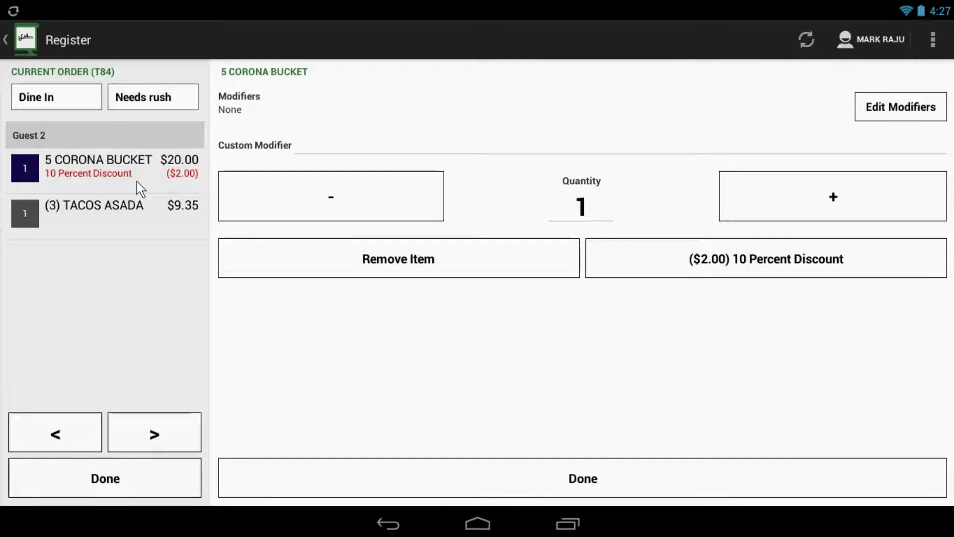
{"action": "left_click", "coordinate": [133, 476]}
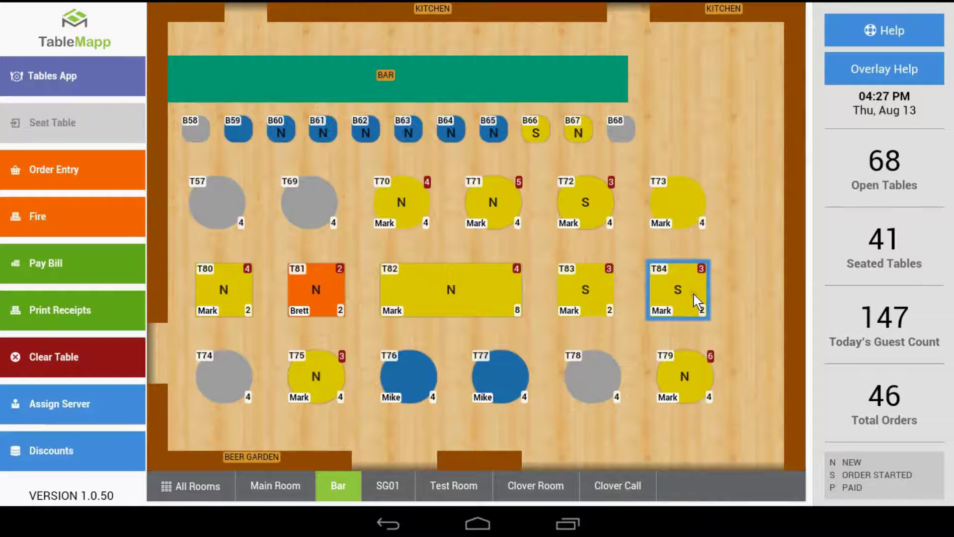
{"action": "left_click", "coordinate": [133, 273]}
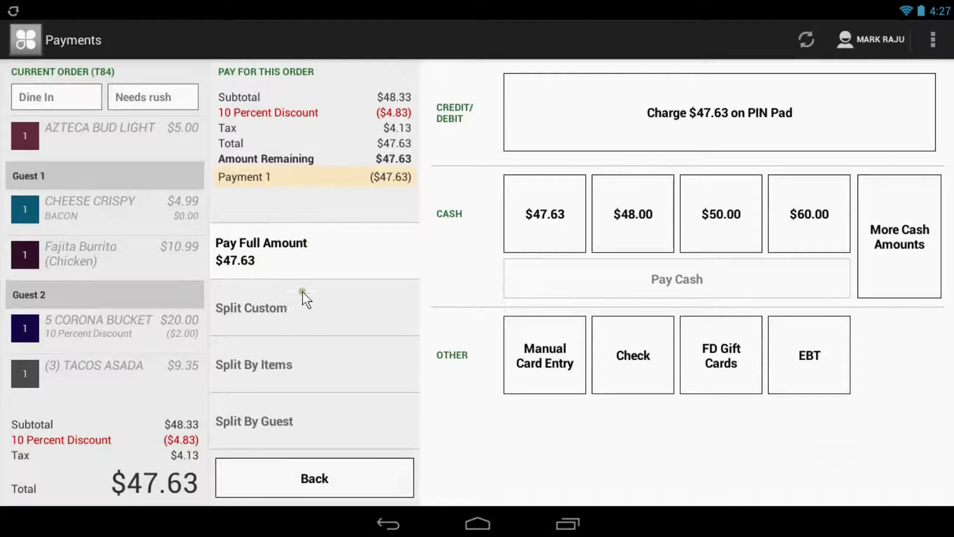
{"action": "left_click", "coordinate": [304, 311]}
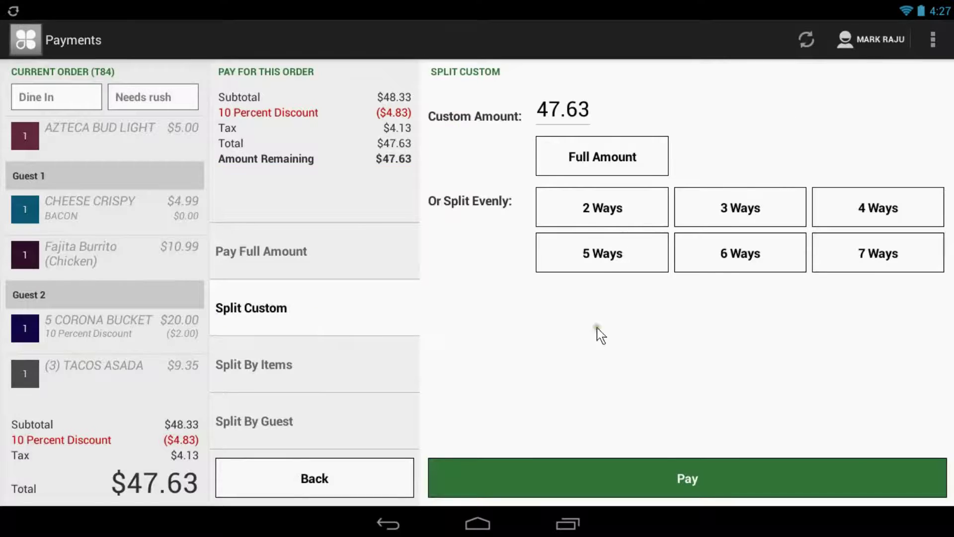
{"action": "left_click", "coordinate": [606, 208]}
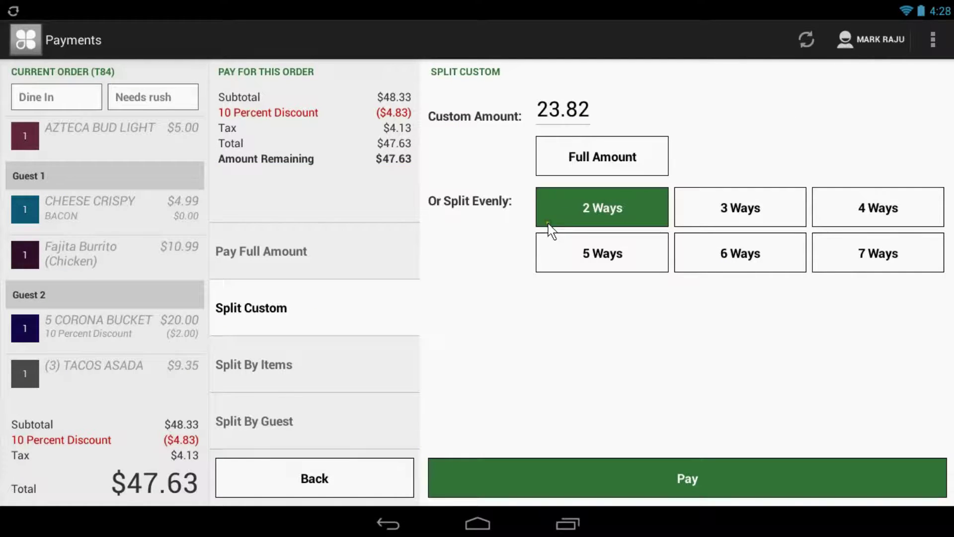
{"action": "left_click", "coordinate": [320, 360]}
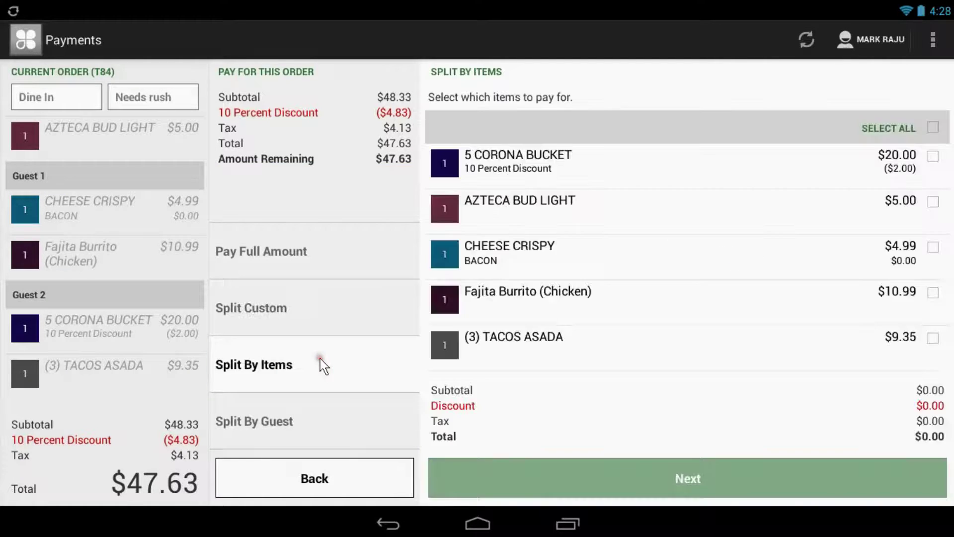
{"action": "left_click", "coordinate": [663, 171]}
{"action": "left_click", "coordinate": [656, 214]}
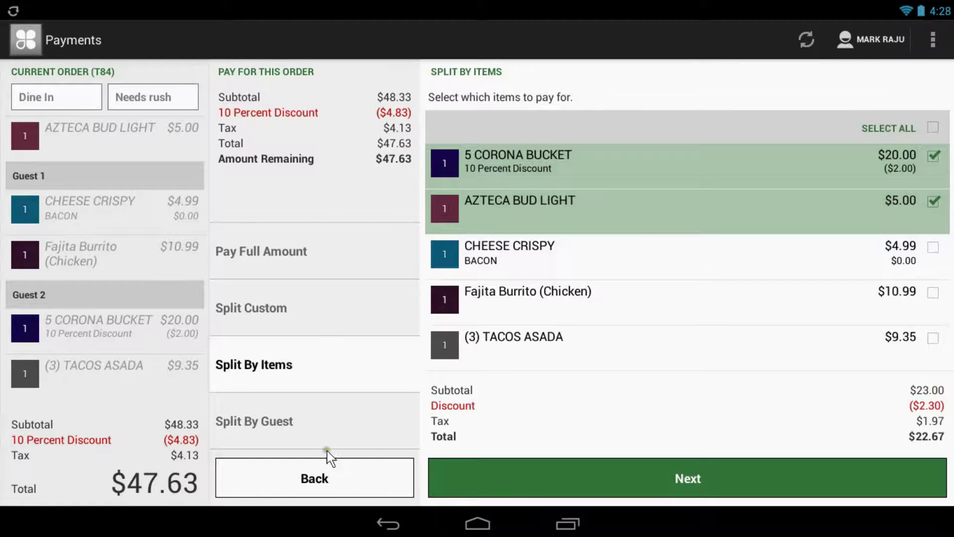
{"action": "left_click", "coordinate": [295, 416]}
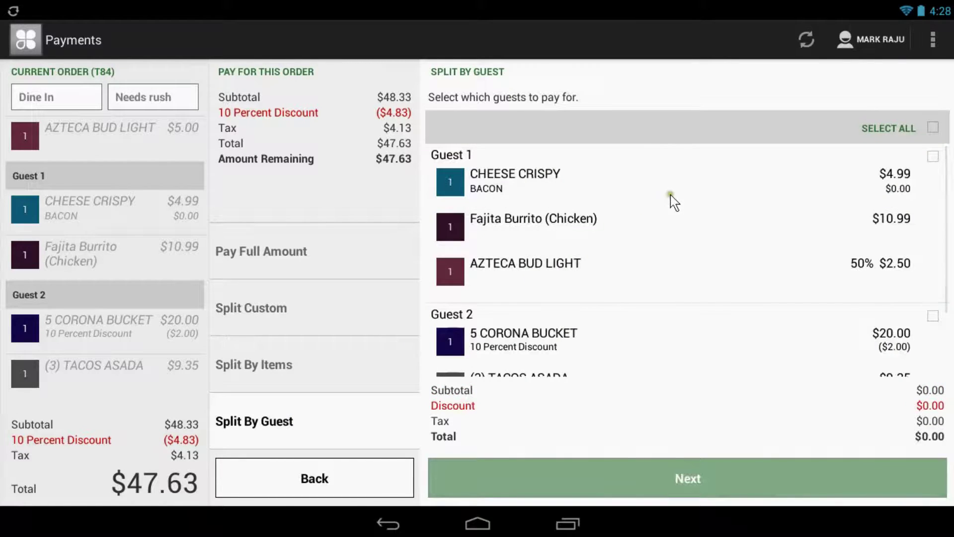
{"action": "left_click", "coordinate": [675, 204]}
{"action": "scroll", "coordinate": [701, 273], "scroll_direction": "down", "scroll_amount": 2}
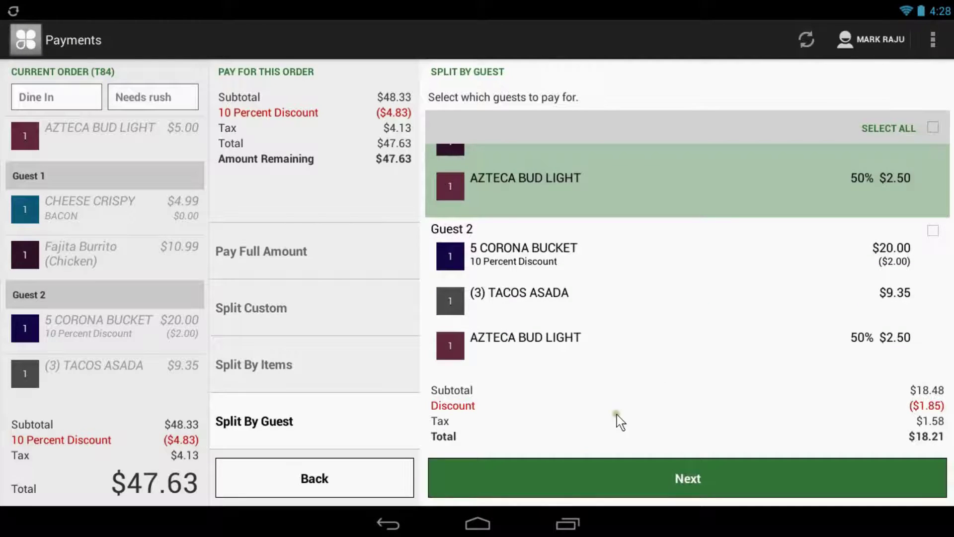
{"action": "left_click", "coordinate": [380, 483]}
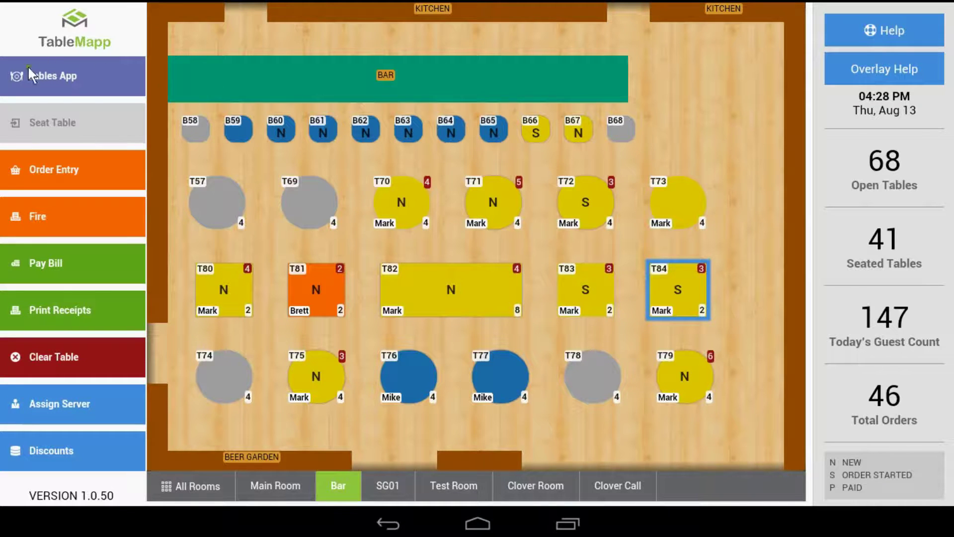
Open T84's details from the Tables App Quick View grid, showing guests 1 and 2.
{"action": "left_click", "coordinate": [68, 74]}
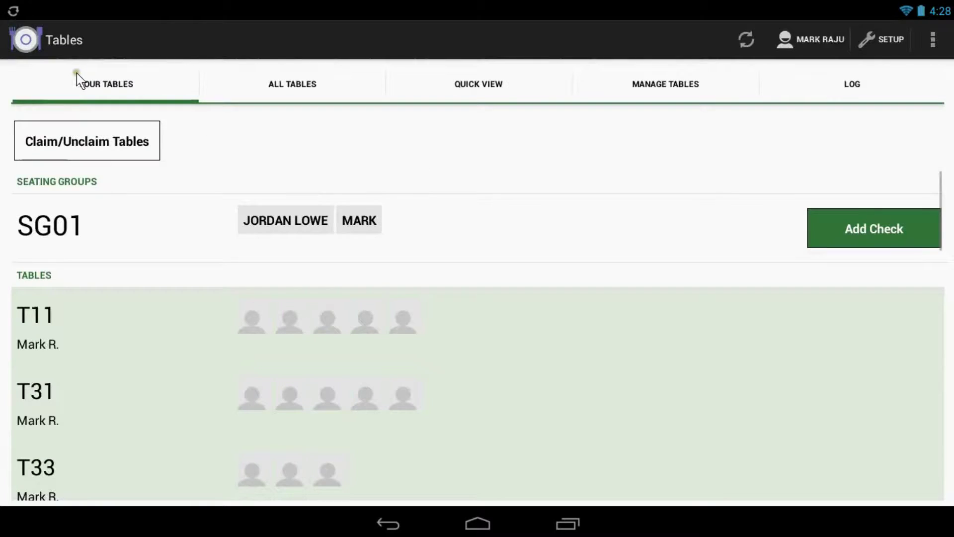
{"action": "left_click", "coordinate": [469, 83]}
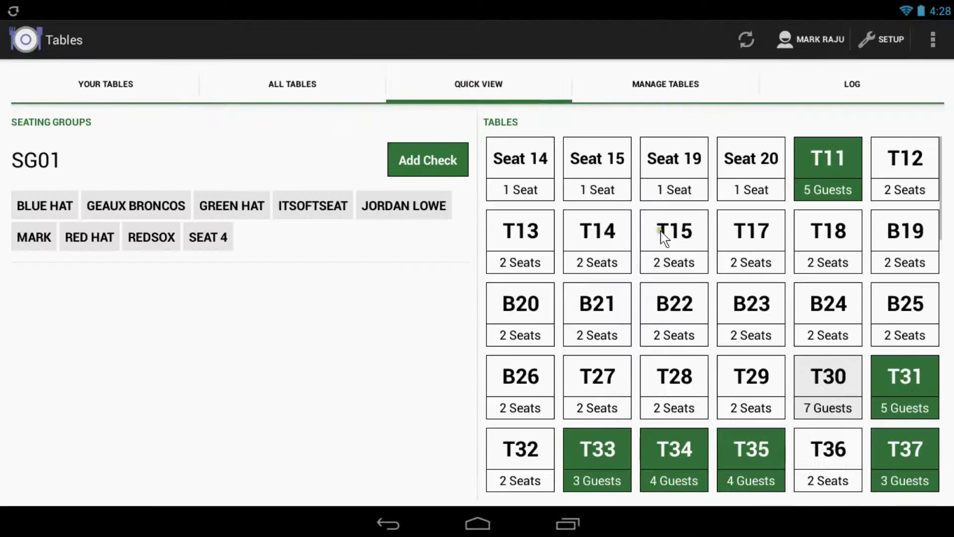
{"action": "scroll", "coordinate": [724, 300], "scroll_direction": "down", "scroll_amount": 10}
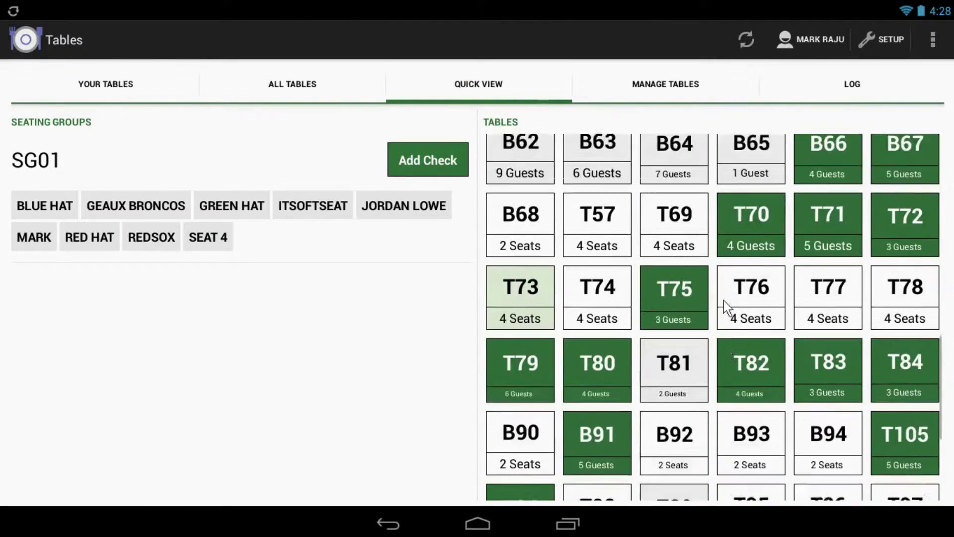
{"action": "scroll", "coordinate": [724, 300], "scroll_direction": "down", "scroll_amount": 1}
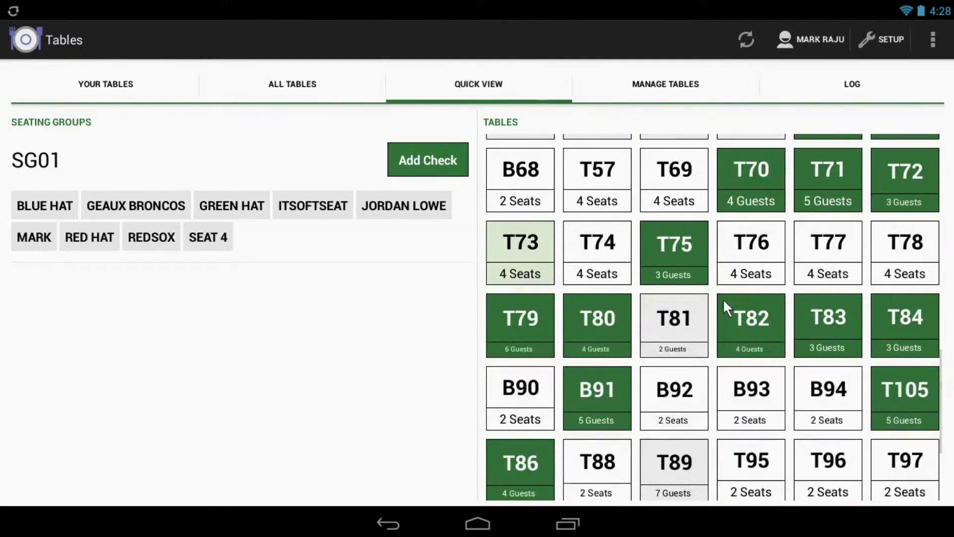
{"action": "left_click", "coordinate": [910, 324]}
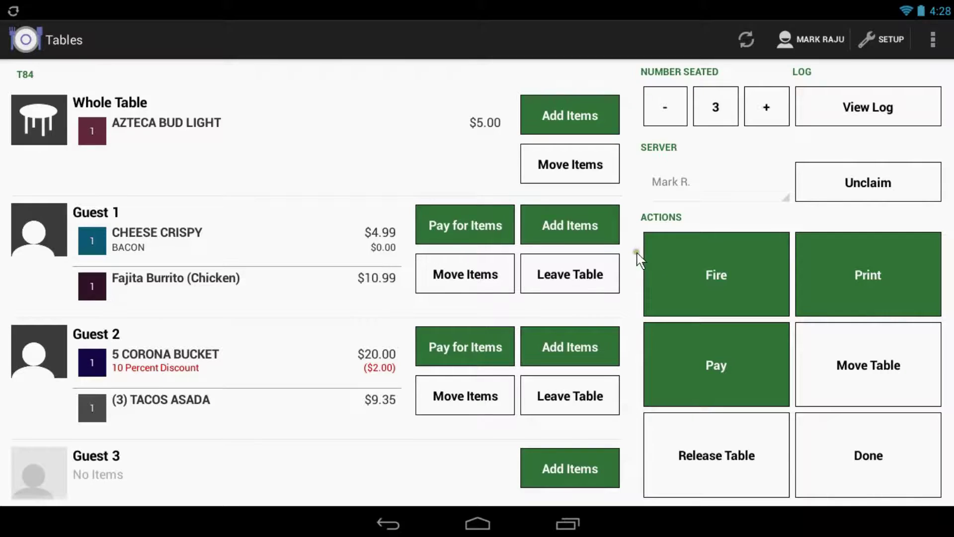
{"action": "scroll", "coordinate": [603, 273], "scroll_direction": "down", "scroll_amount": 3}
{"action": "scroll", "coordinate": [605, 273], "scroll_direction": "up", "scroll_amount": 2}
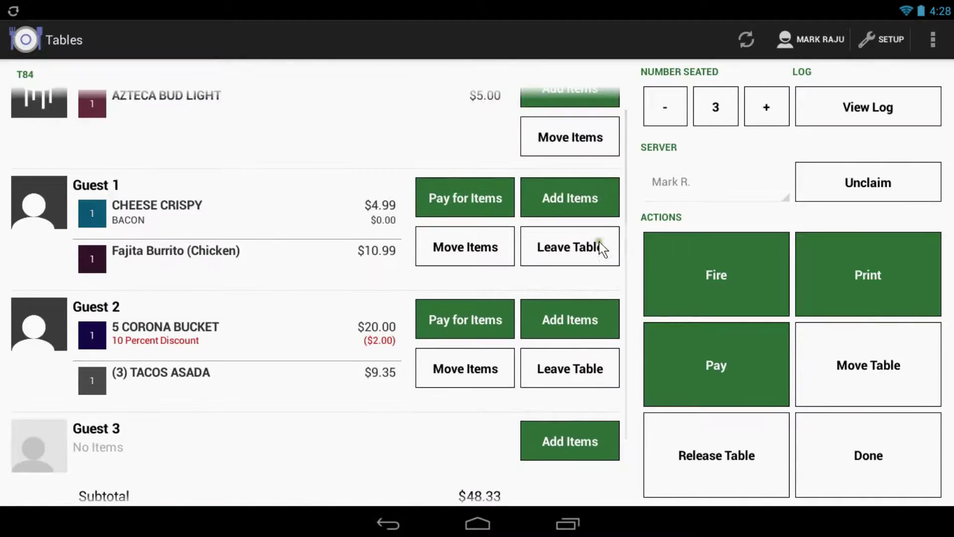
Check out T84's Guest 1 separately for $17.50 cash, no receipt, then return to the bar floor plan.
{"action": "left_click", "coordinate": [584, 247]}
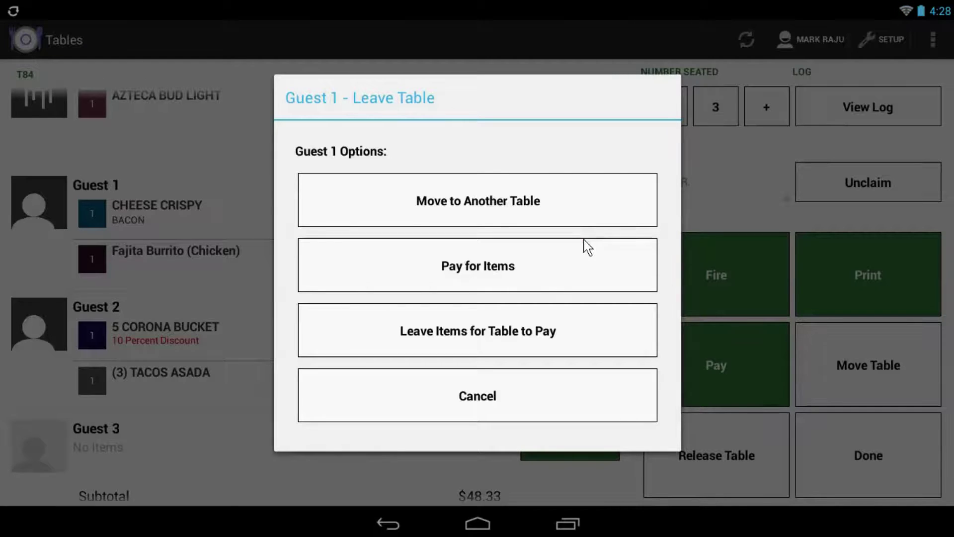
{"action": "left_click", "coordinate": [463, 272]}
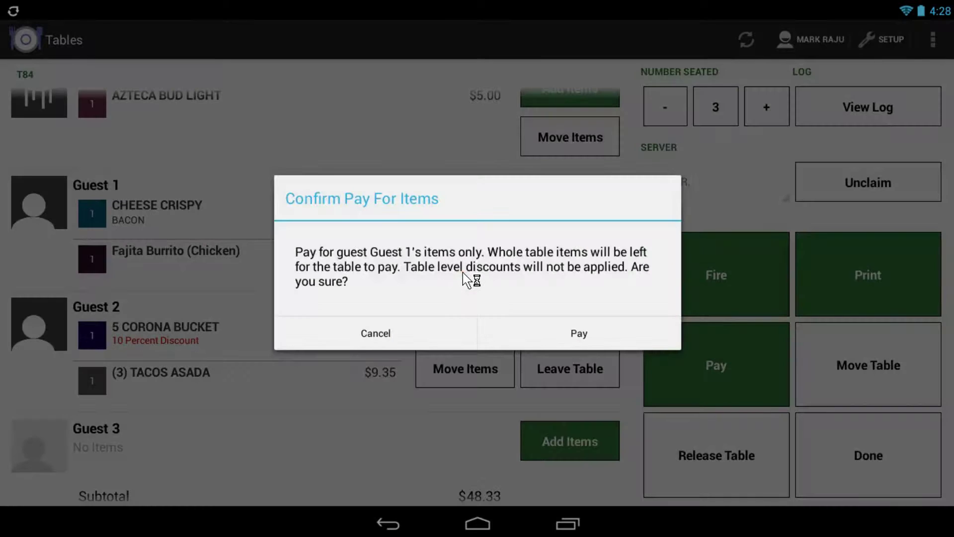
{"action": "left_click", "coordinate": [521, 330]}
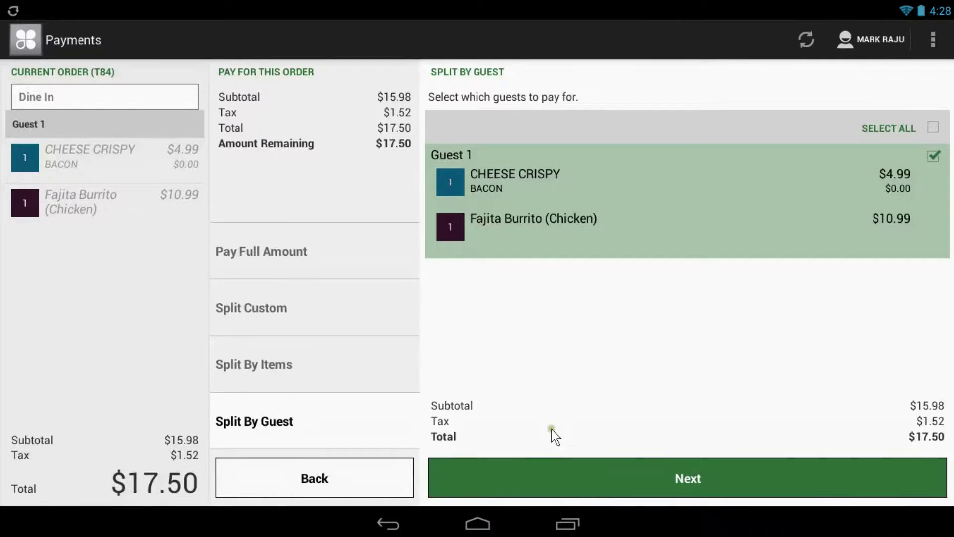
{"action": "left_click", "coordinate": [593, 475]}
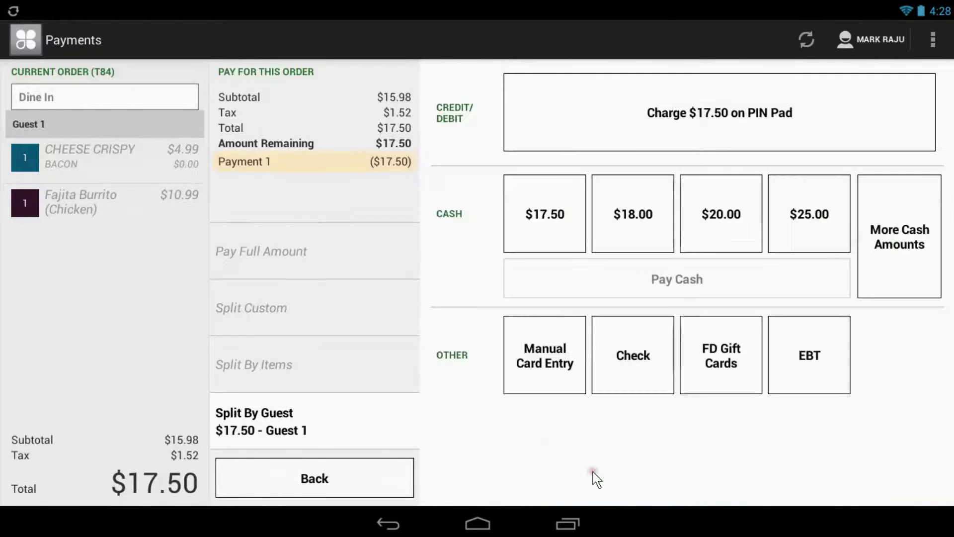
{"action": "left_click", "coordinate": [571, 231]}
{"action": "left_click", "coordinate": [651, 285]}
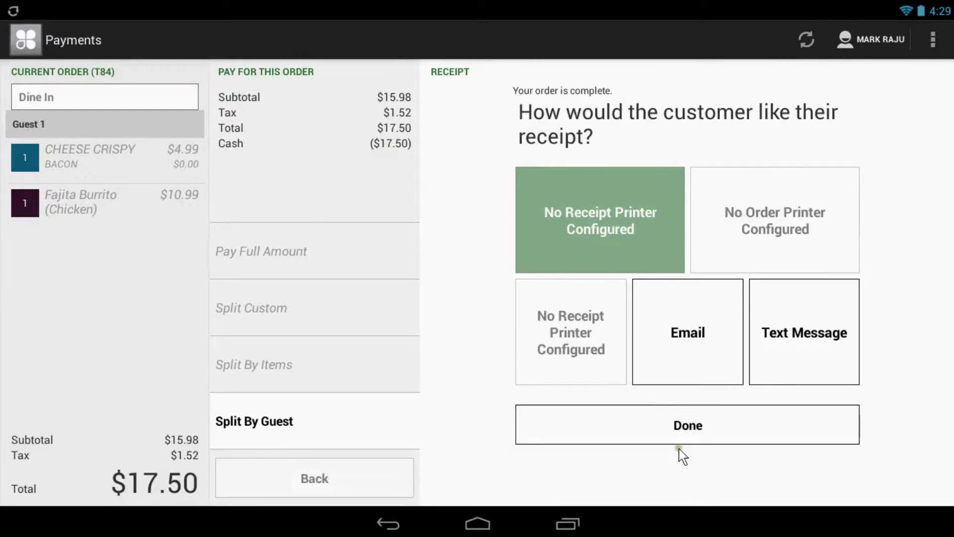
{"action": "left_click", "coordinate": [678, 437]}
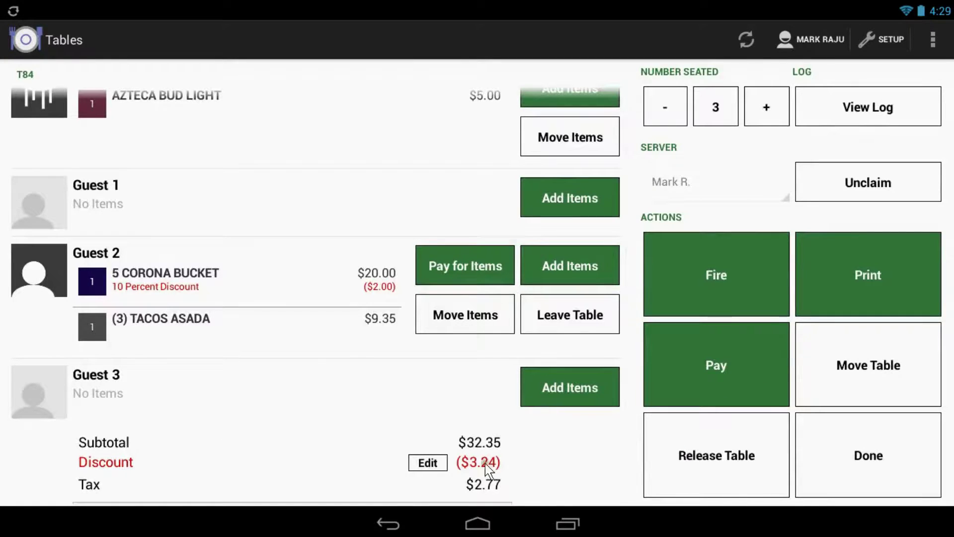
{"action": "left_click", "coordinate": [395, 517]}
{"action": "left_click", "coordinate": [394, 517]}
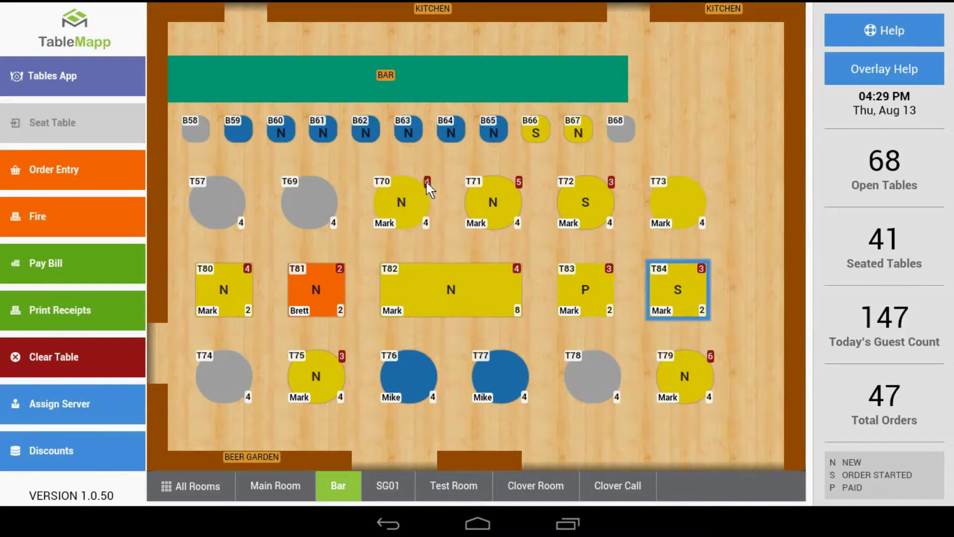
Clear table T83 and confirm, removing its server and order.
{"action": "left_click", "coordinate": [590, 299]}
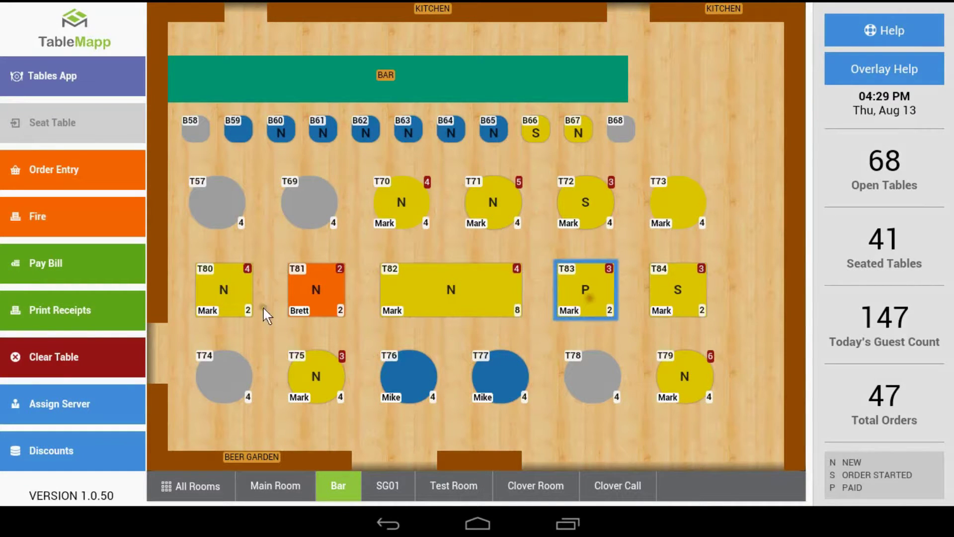
{"action": "left_click", "coordinate": [65, 353]}
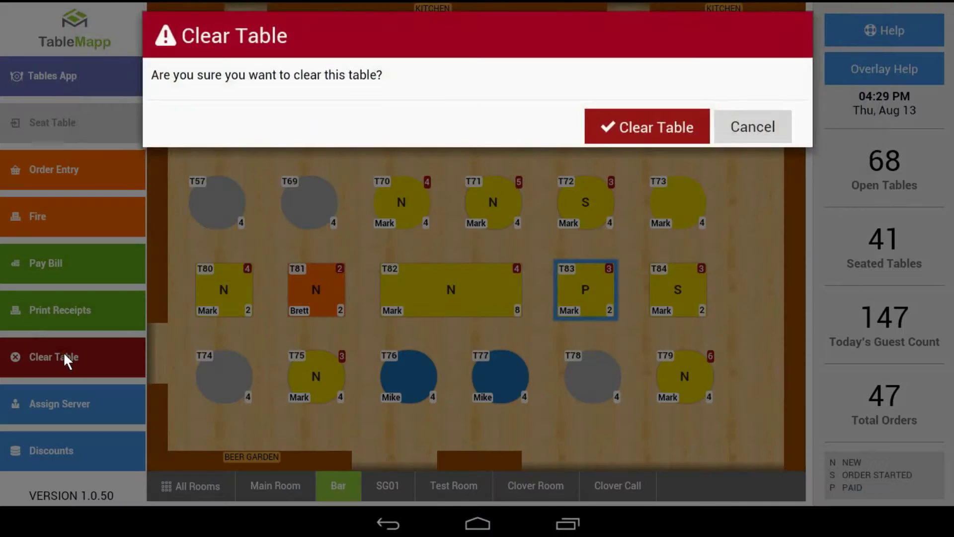
{"action": "left_click", "coordinate": [634, 124]}
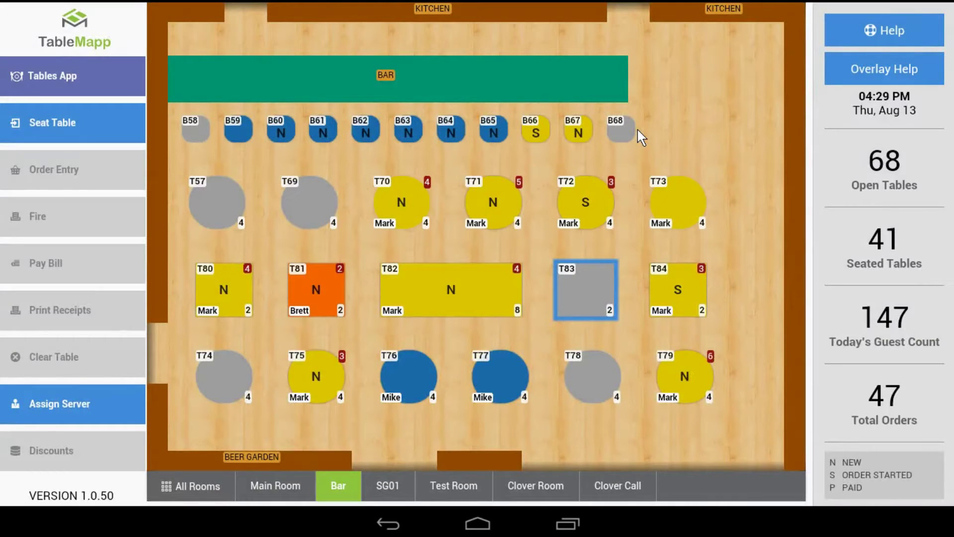